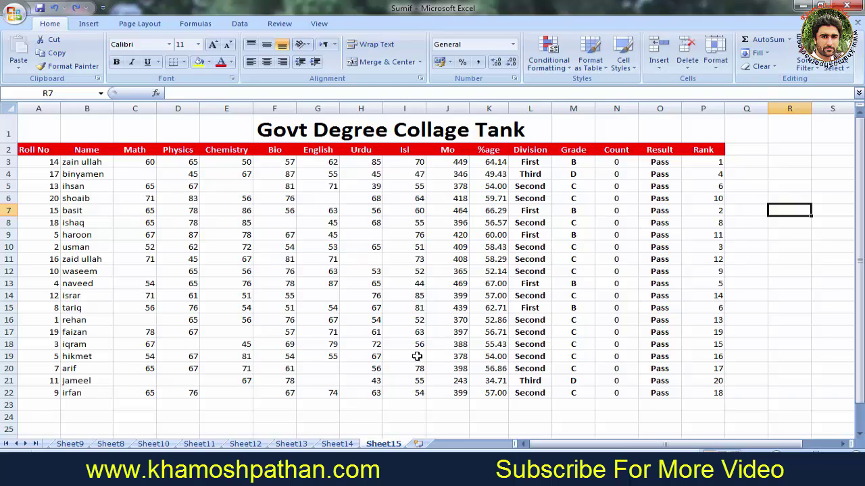
Step: Enter the formula =countblank(c3:i22) in cell R7 to count the empty mark cells
left_click(410, 253)
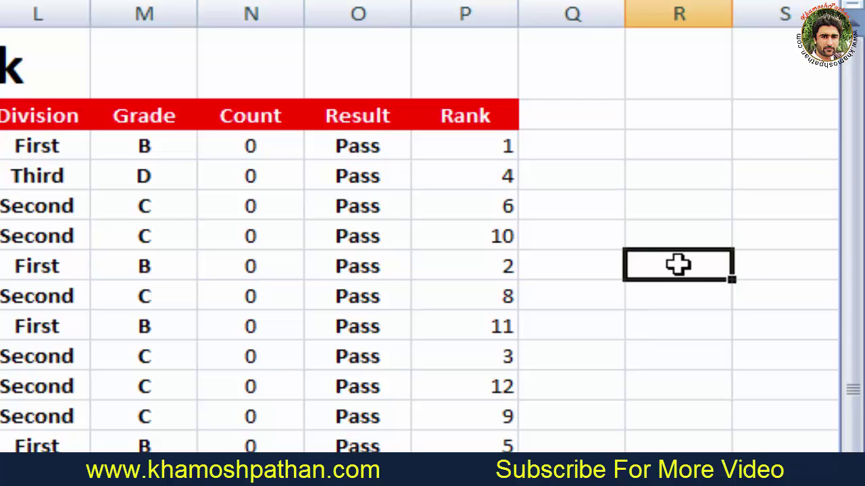
type("=")
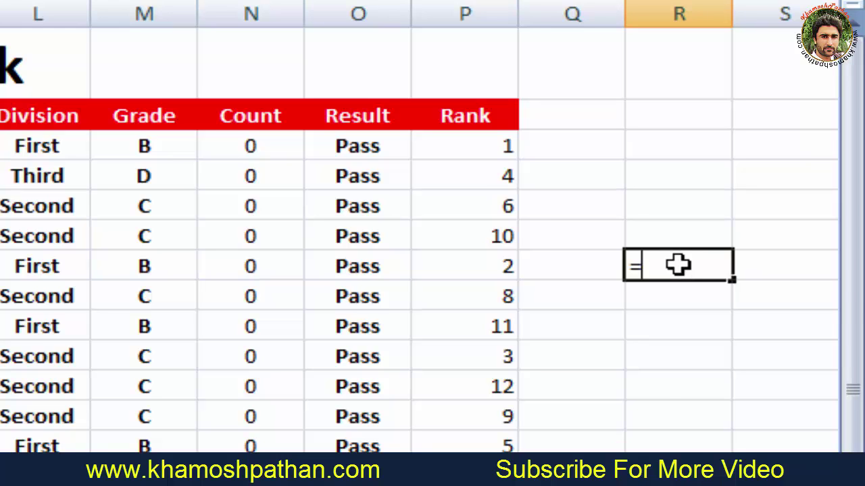
type("count")
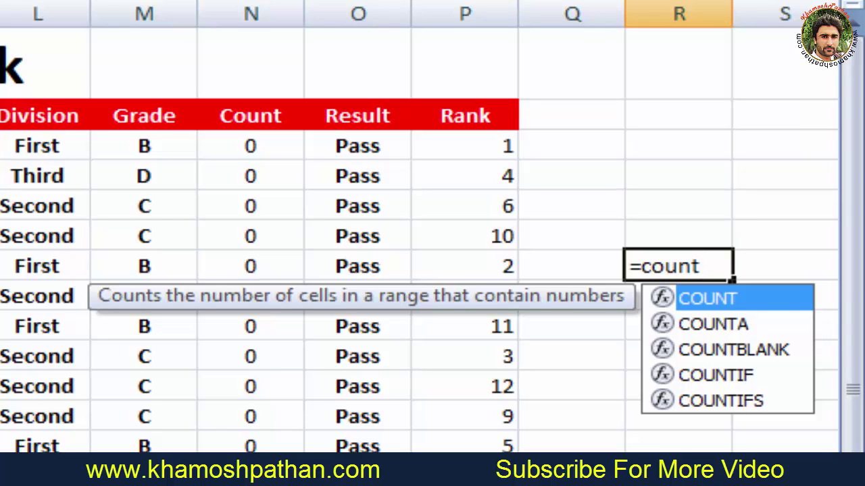
type("bla")
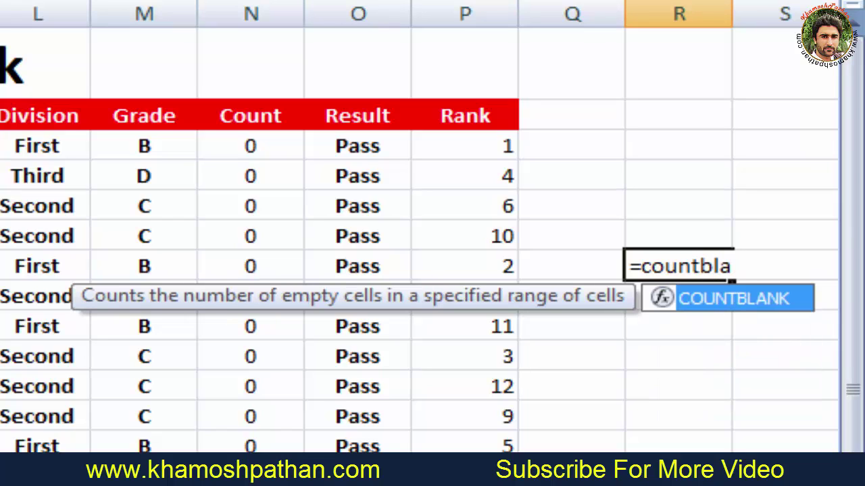
type("nk(")
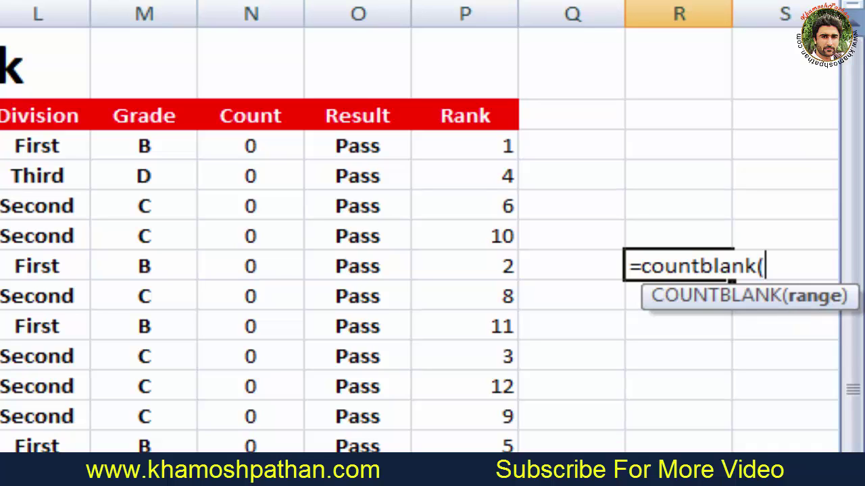
type("c")
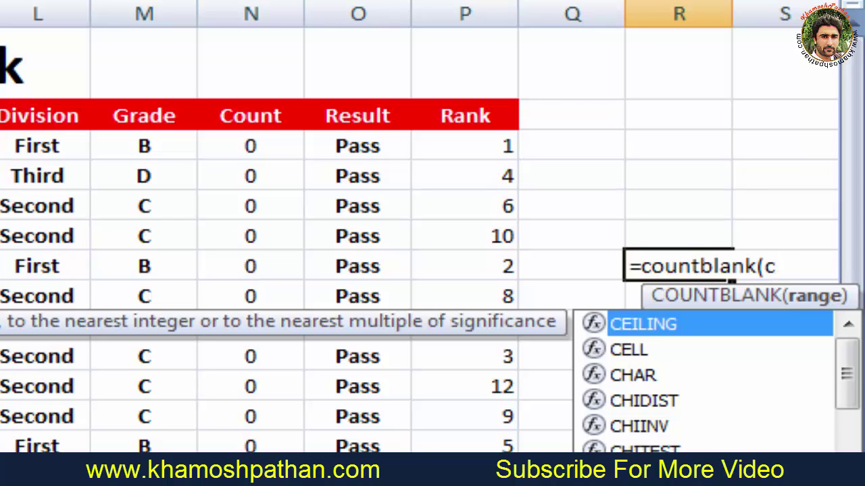
type("3")
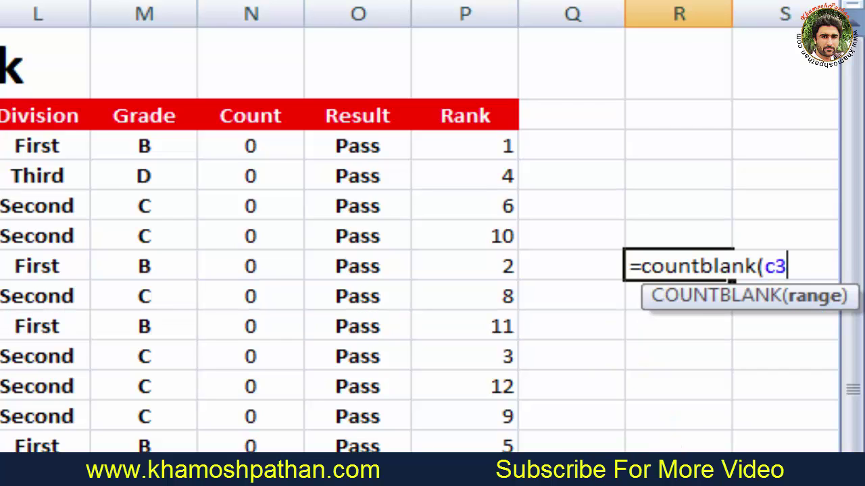
type(":i")
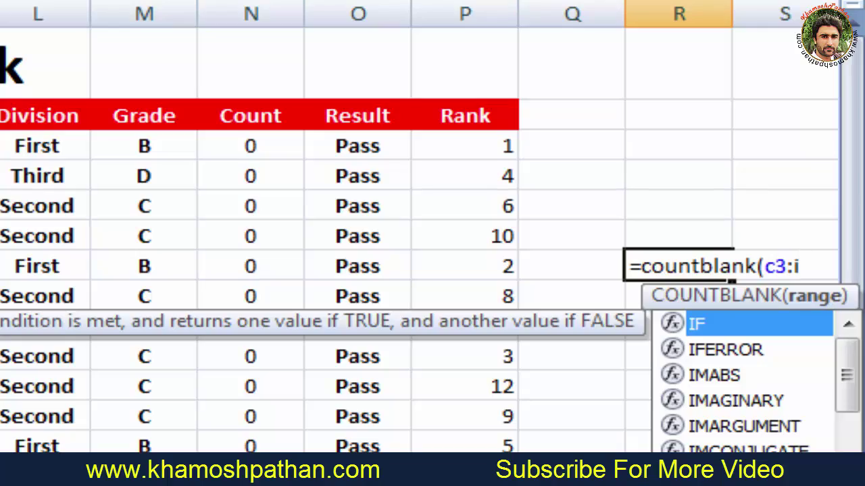
type("22")
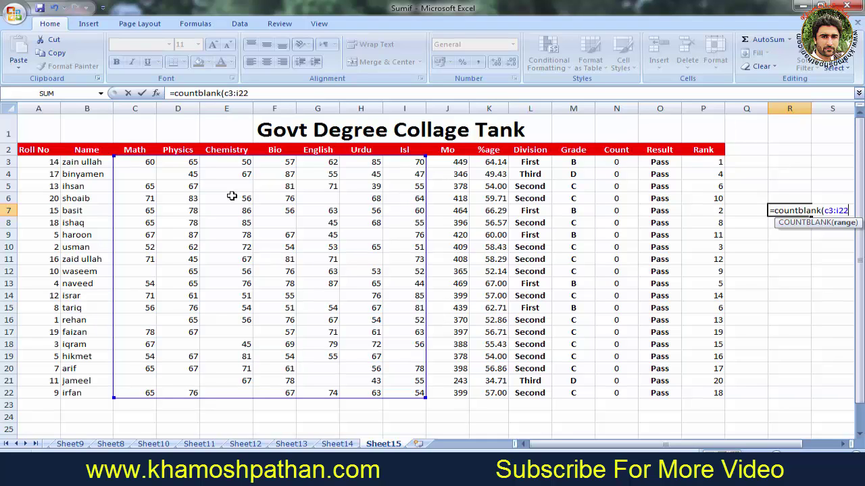
type(")")
key("Return")
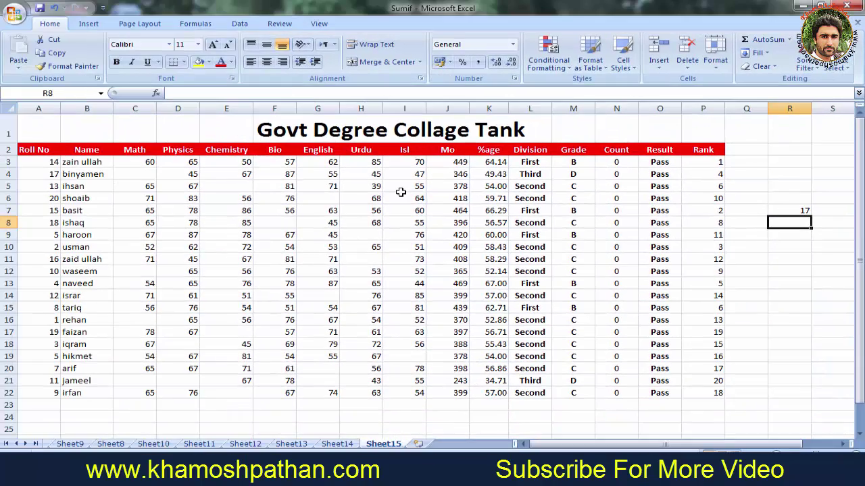
Step: Select only the blank cells within the marks range C3:I22 using Go To Special
left_click(132, 162)
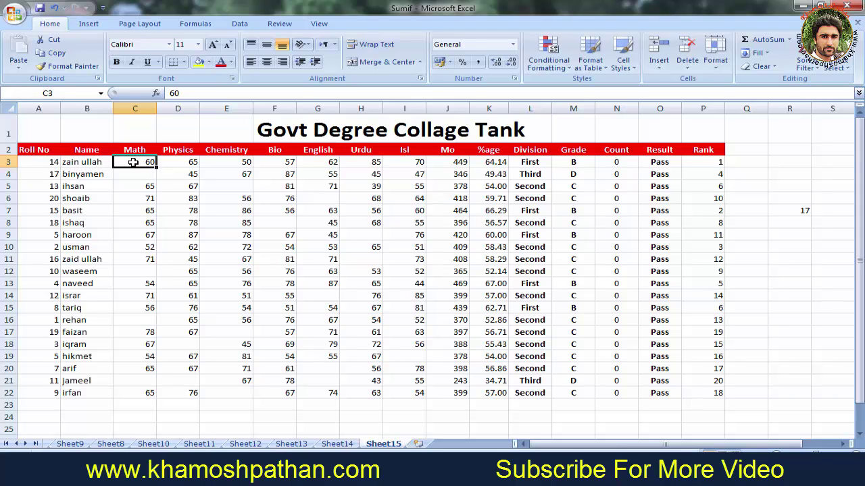
left_click_drag(133, 163, 413, 388)
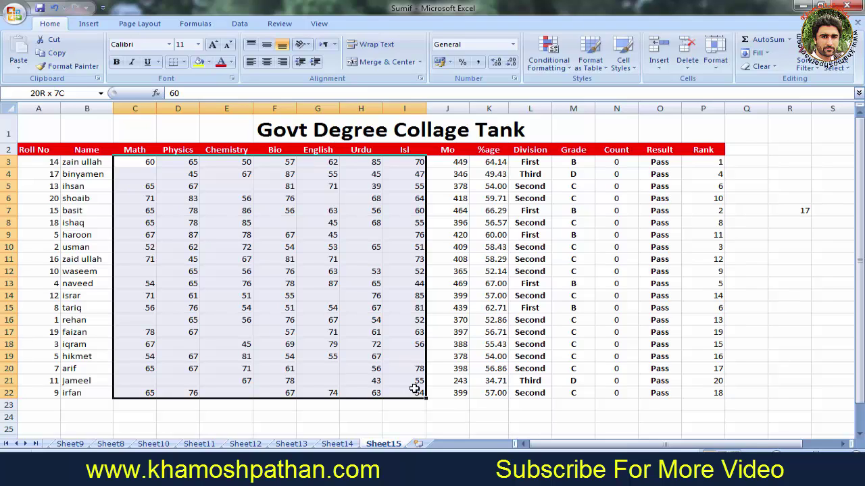
left_click_drag(413, 389, 413, 388)
key("ctrl+g")
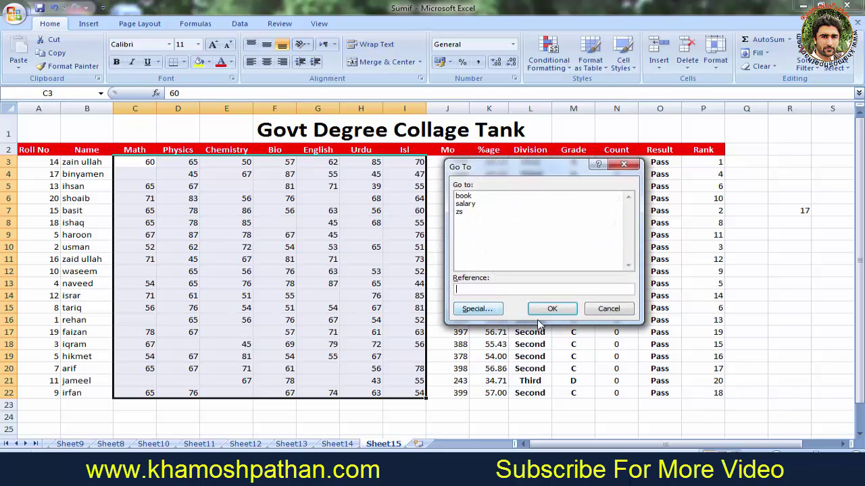
left_click(484, 314)
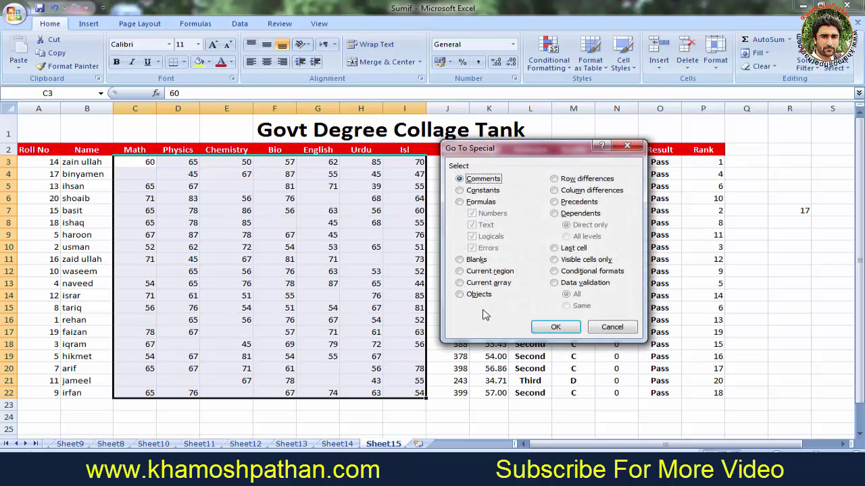
left_click(460, 260)
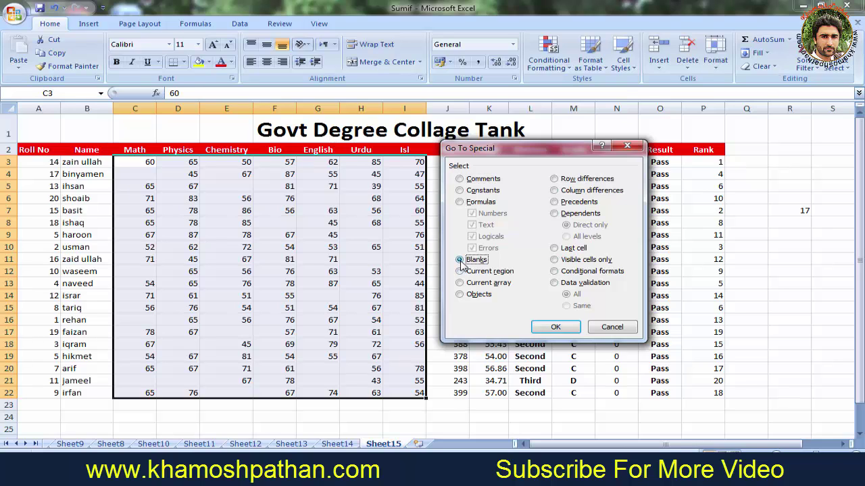
left_click(554, 328)
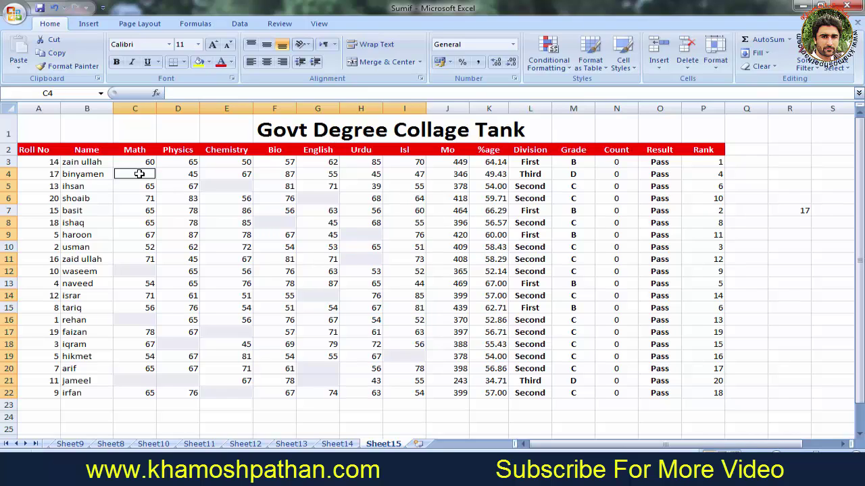
Step: Fill all the selected blank cells with A and right-align them
type("A")
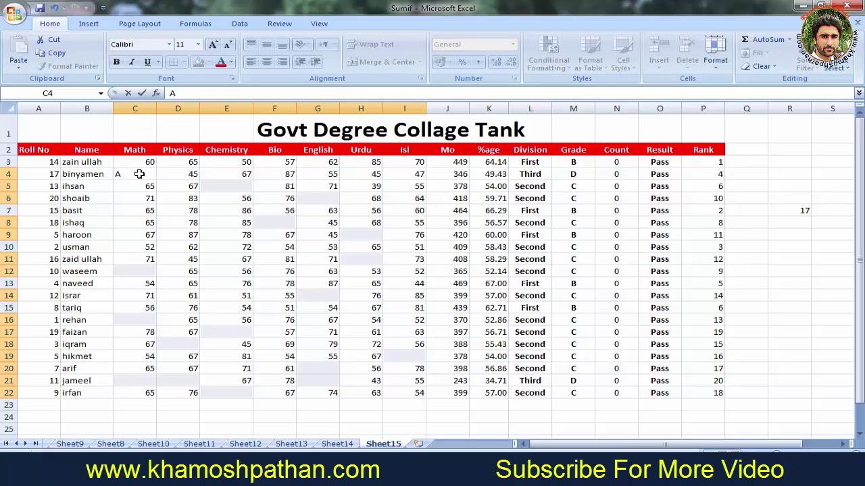
key("ctrl+Return")
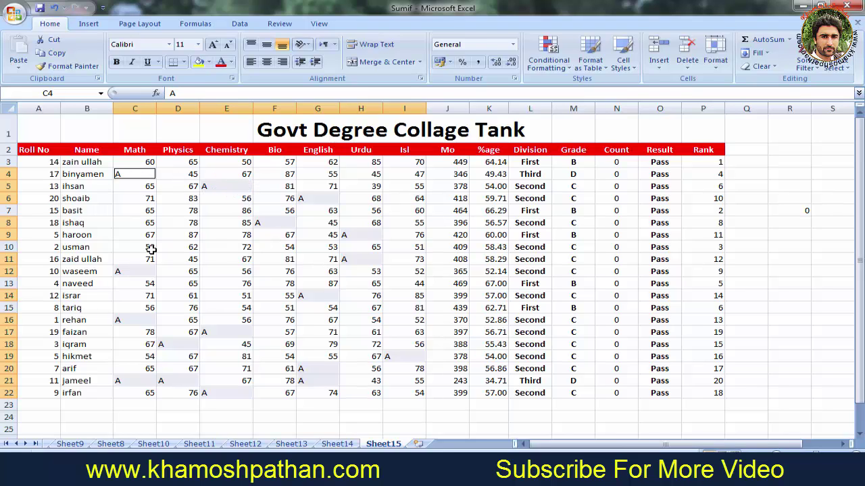
left_click(282, 62)
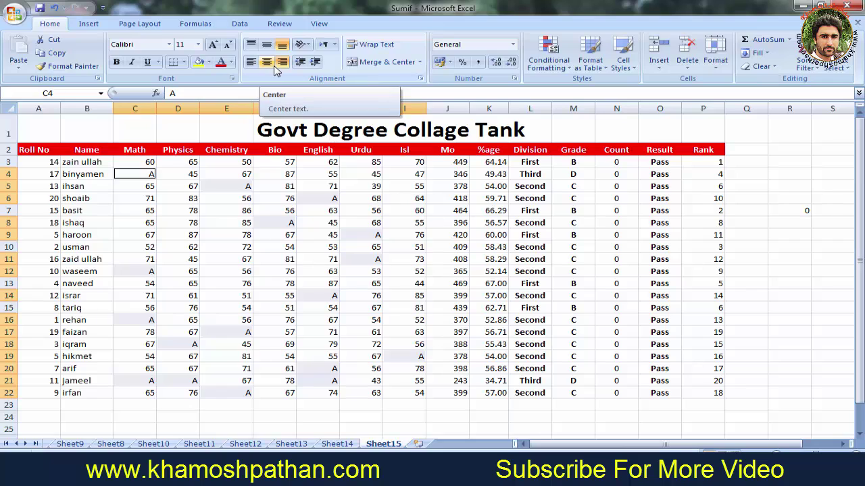
left_click(263, 65)
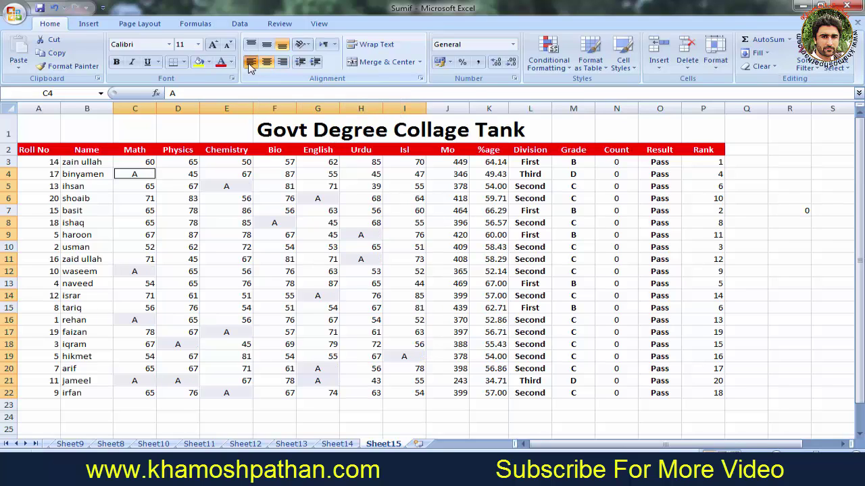
left_click(252, 65)
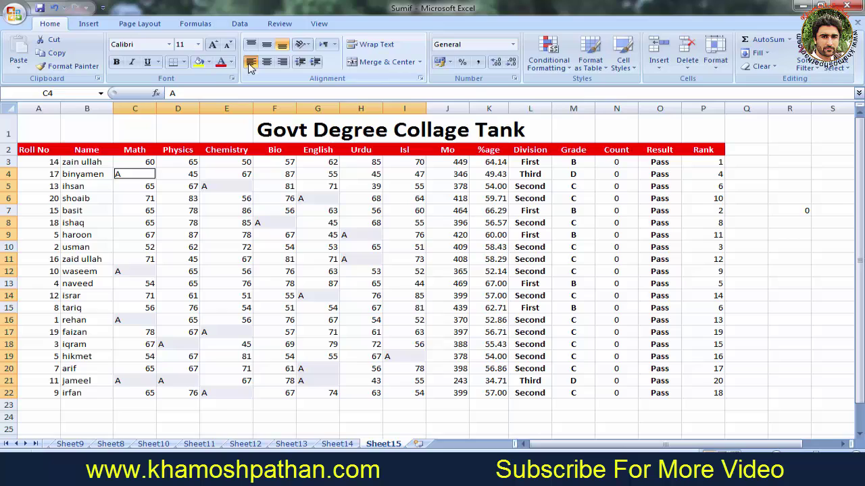
left_click(283, 65)
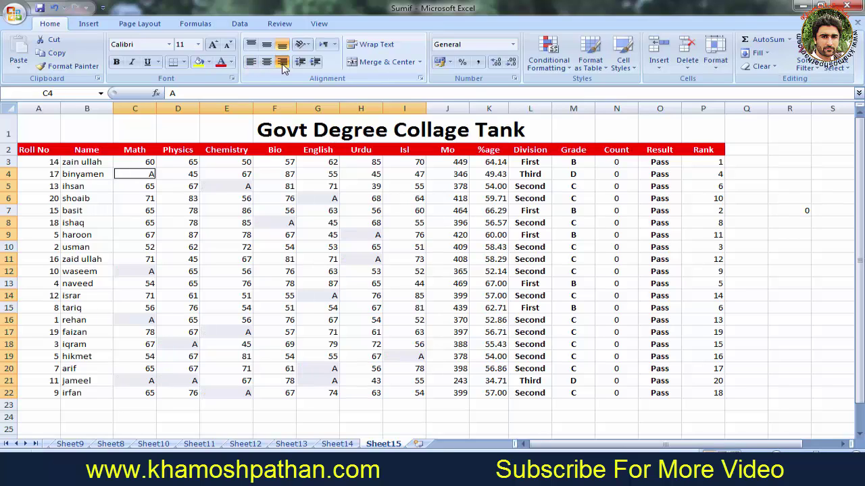
Step: Format the selected A entries with font size 14, bold and the standard Red font colour
left_click(213, 44)
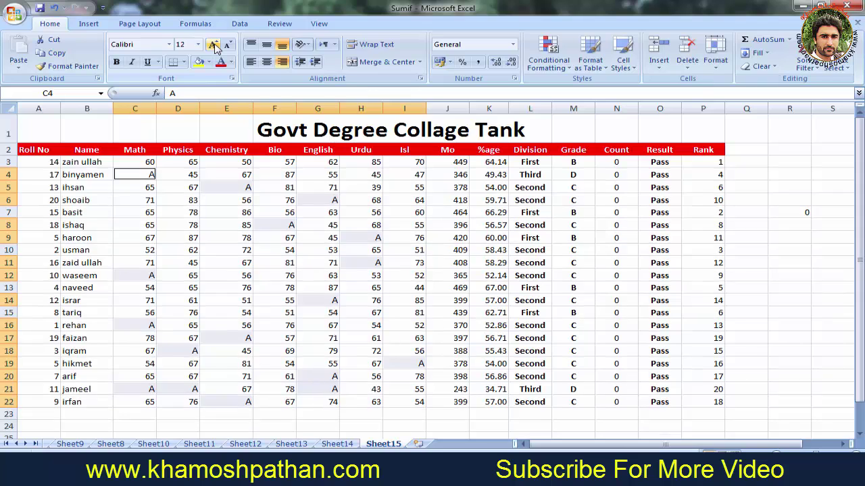
left_click(214, 44)
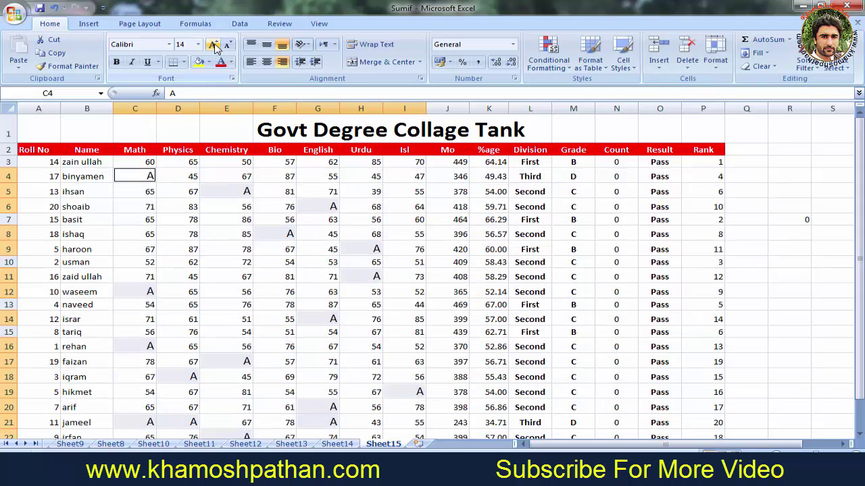
left_click(116, 62)
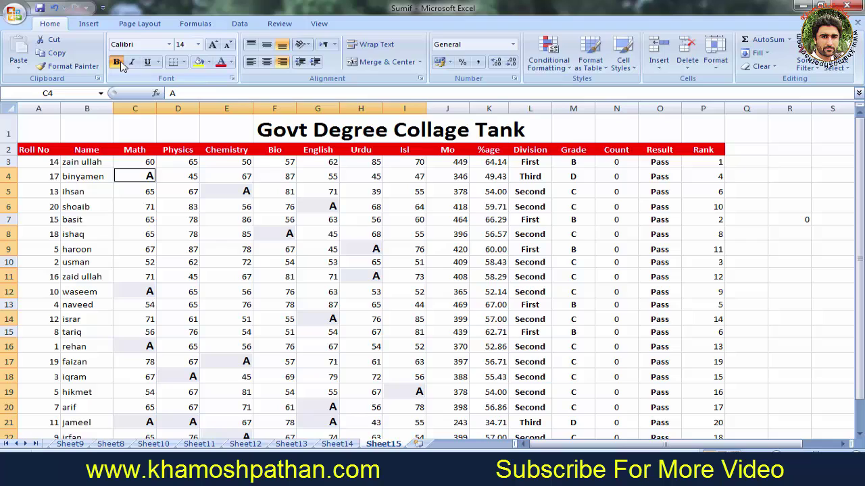
left_click(226, 63)
left_click(231, 62)
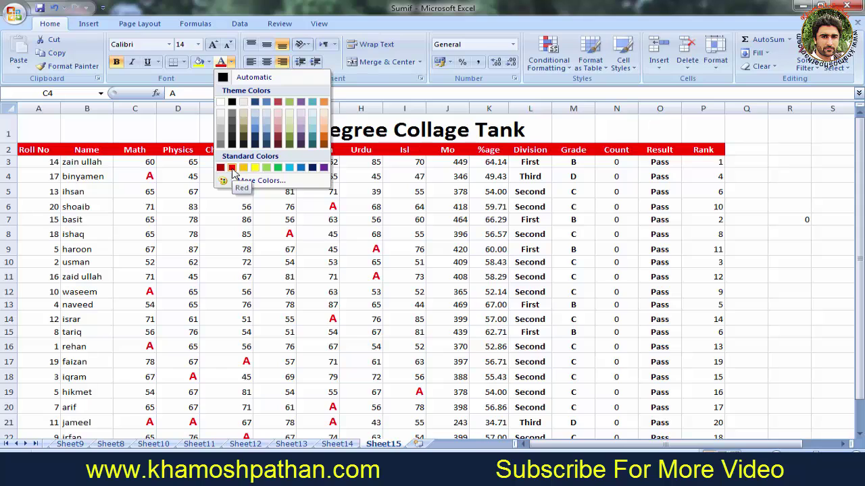
left_click(232, 169)
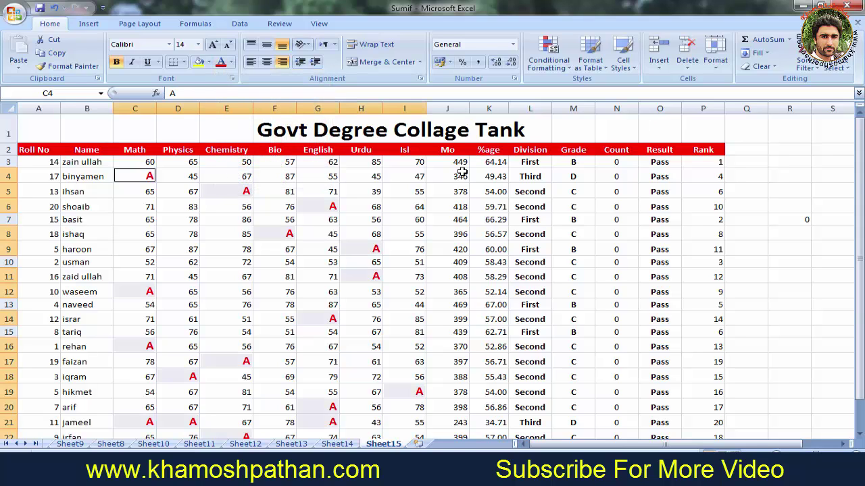
Step: Replace the formula in cell R7 with =countif(c3:i22,"A") to count the A entries in the marks range
left_click_drag(859, 181, 860, 203)
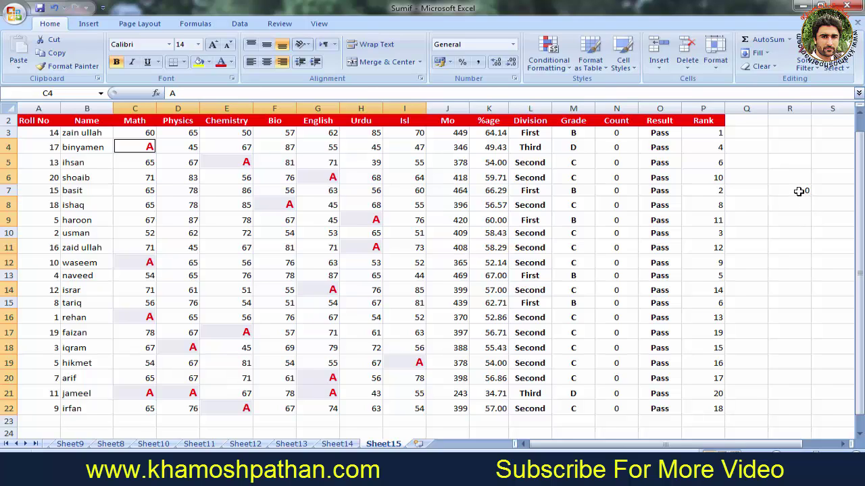
left_click(798, 192)
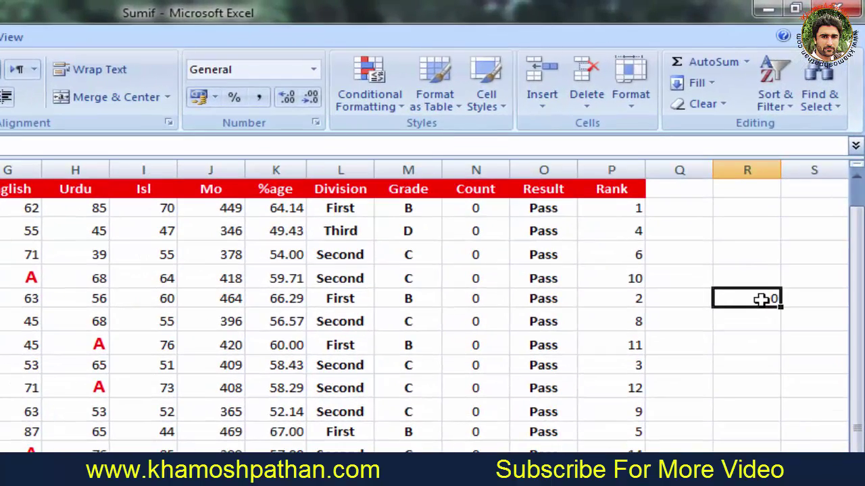
type("=count")
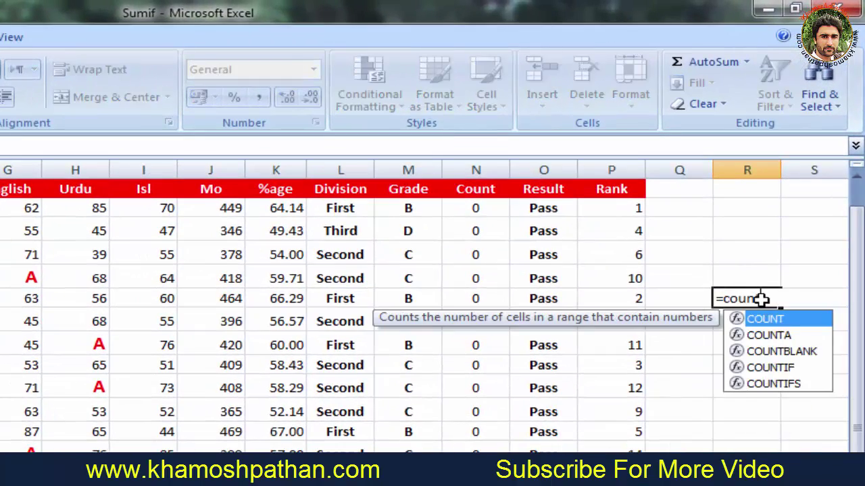
type("if")
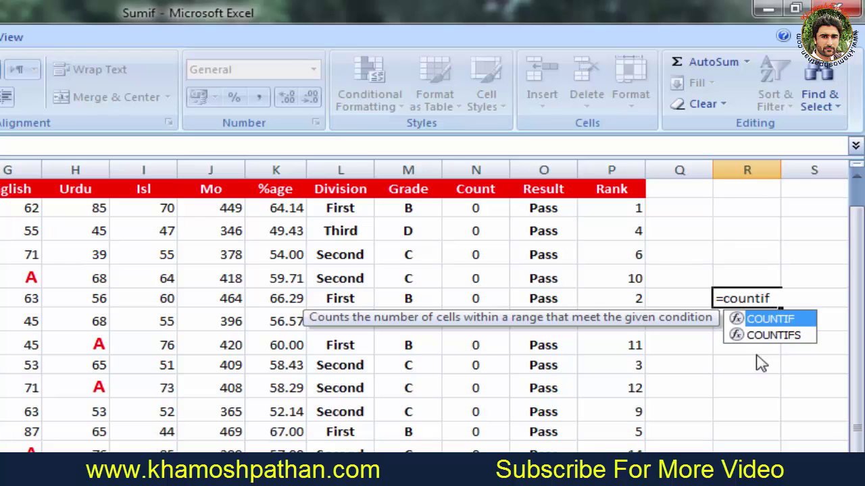
type("(")
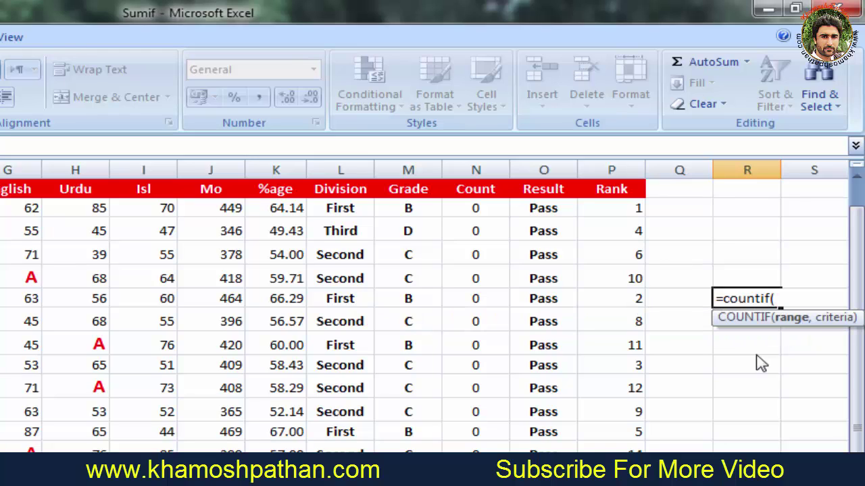
type("c")
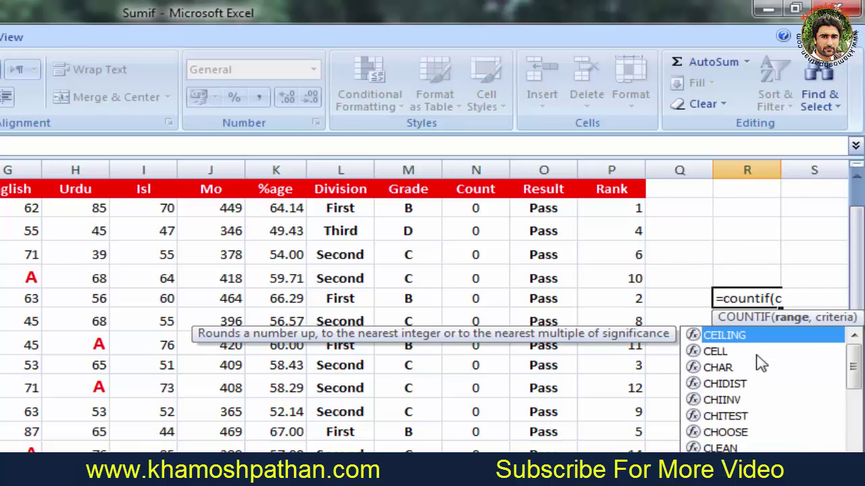
type("3")
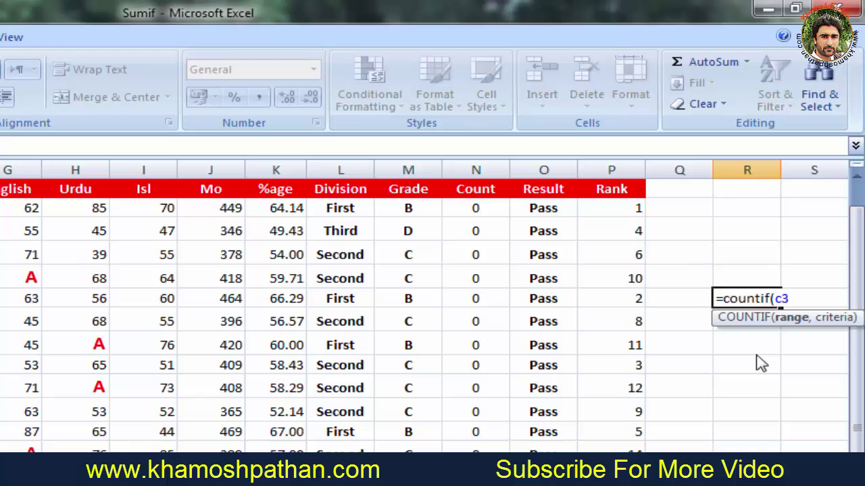
type(":i")
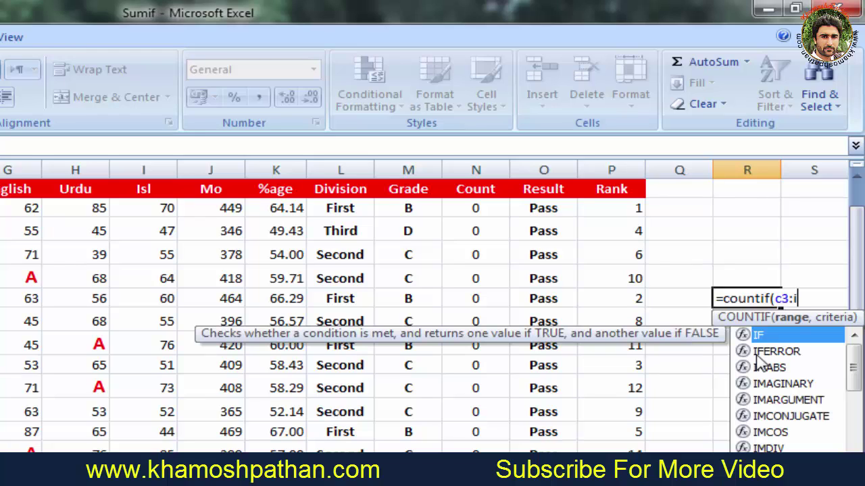
type("22")
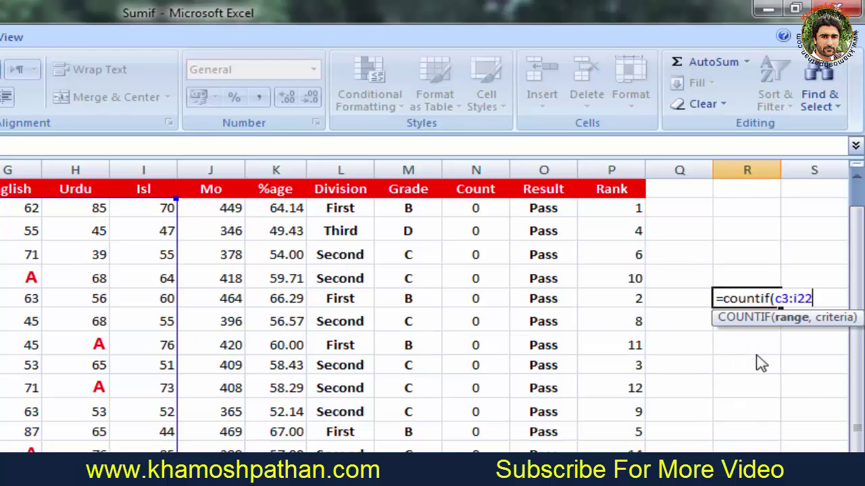
type(",")
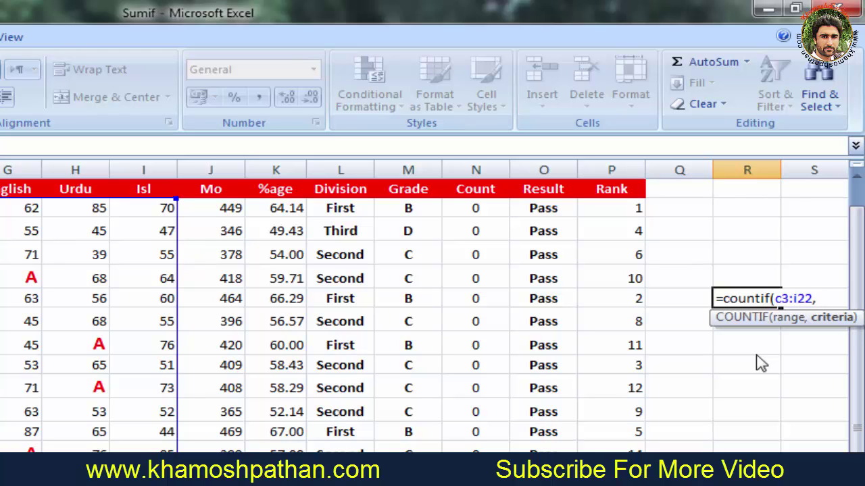
type("\"A\")")
key("Return")
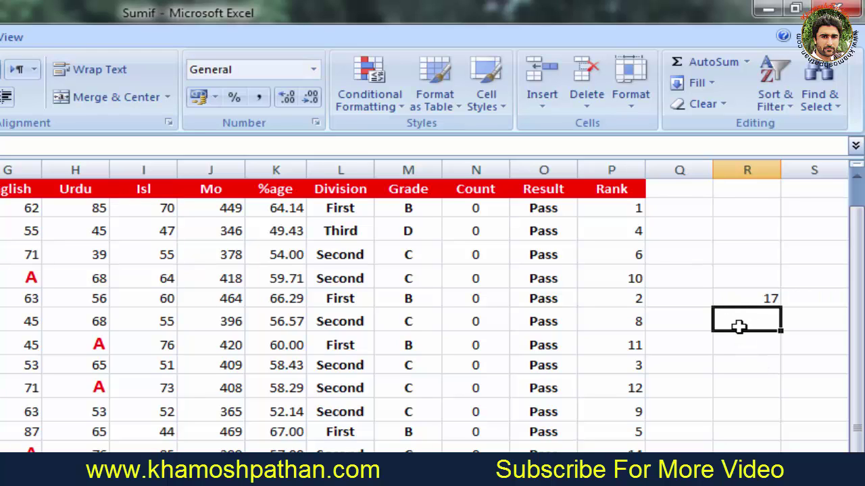
left_click(741, 298)
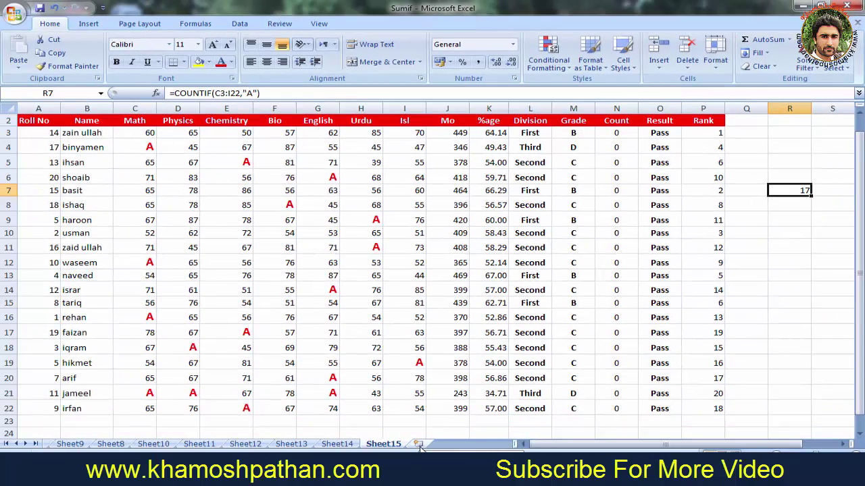
Step: In a new worksheet, select the range A1:K24 and enter the sample name in its first cell
left_click(418, 446)
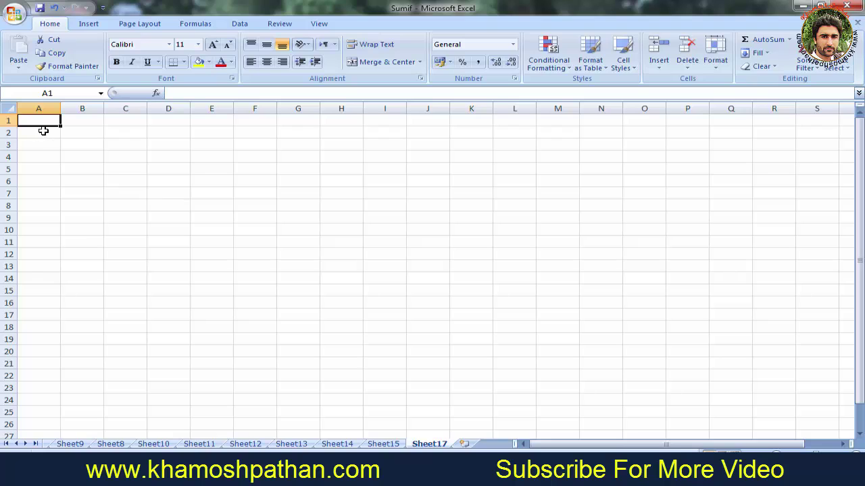
left_click_drag(42, 119, 457, 395)
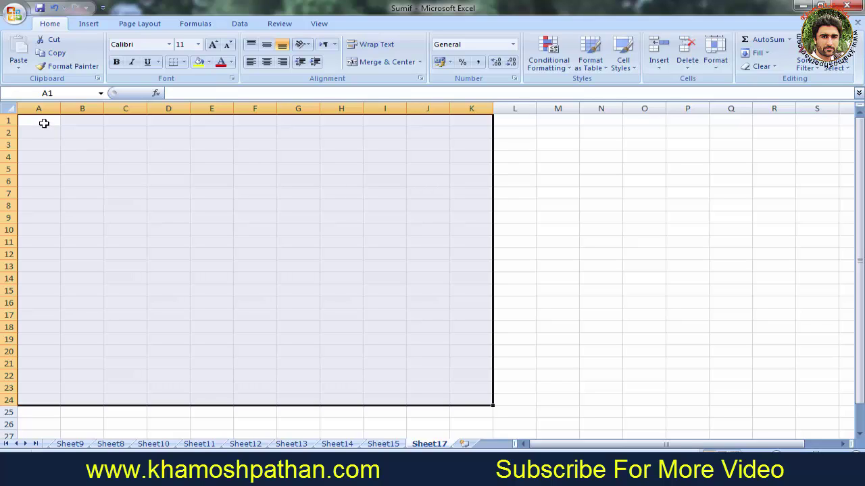
type("khamosh")
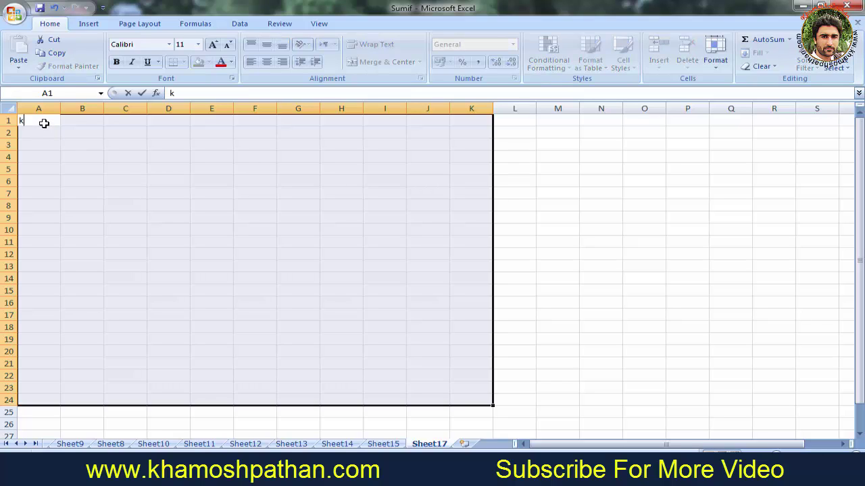